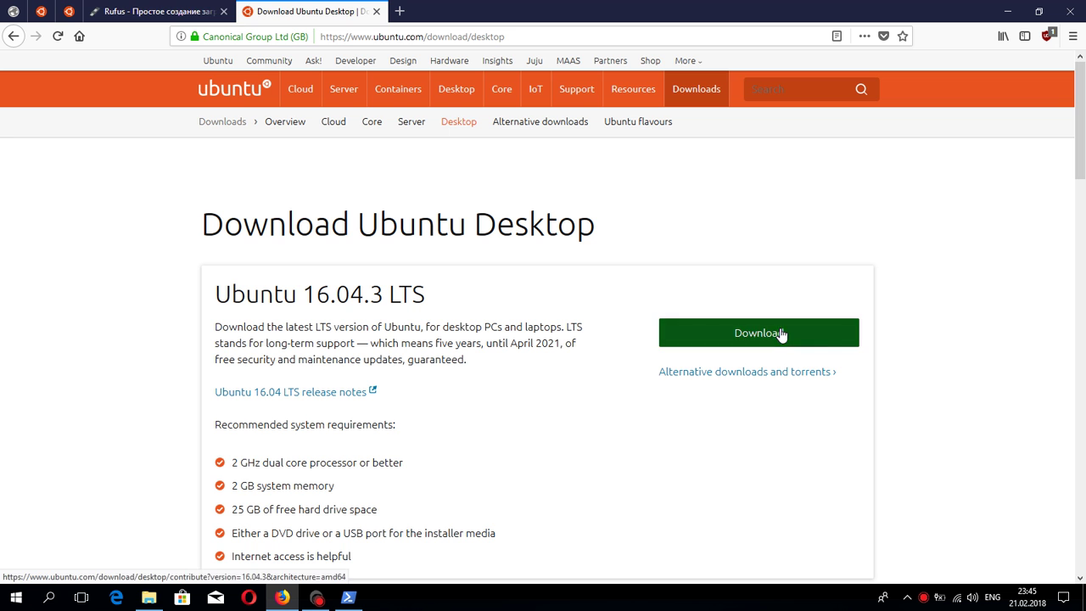
# Switch to the bootable USB stick tutorial and advance it to the USB selection section
pyautogui.click(69, 11)
pyautogui.scroll(-5, 577, 321)
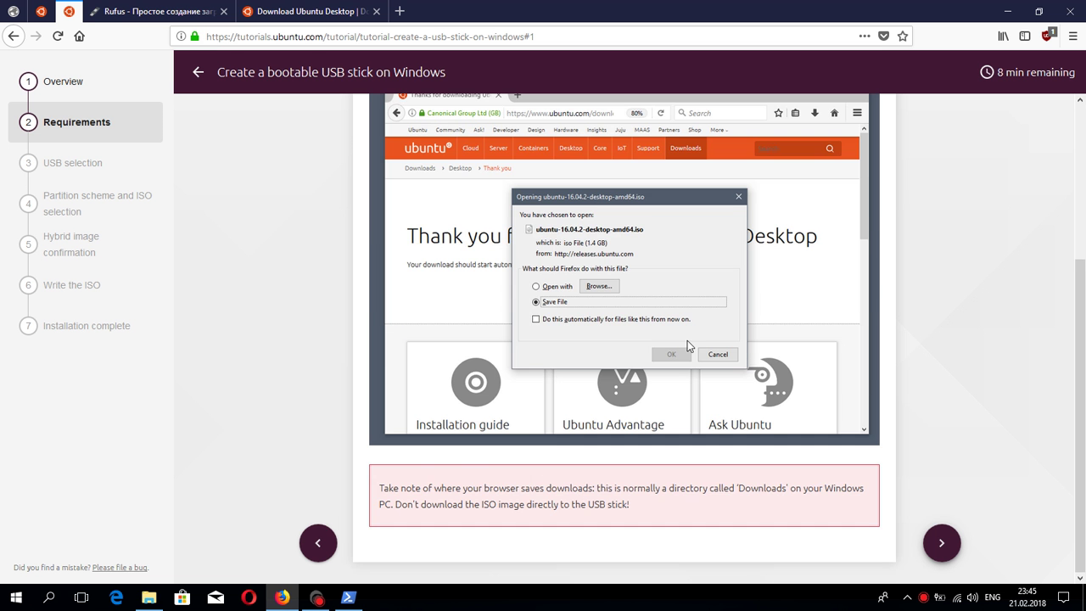
pyautogui.click(940, 543)
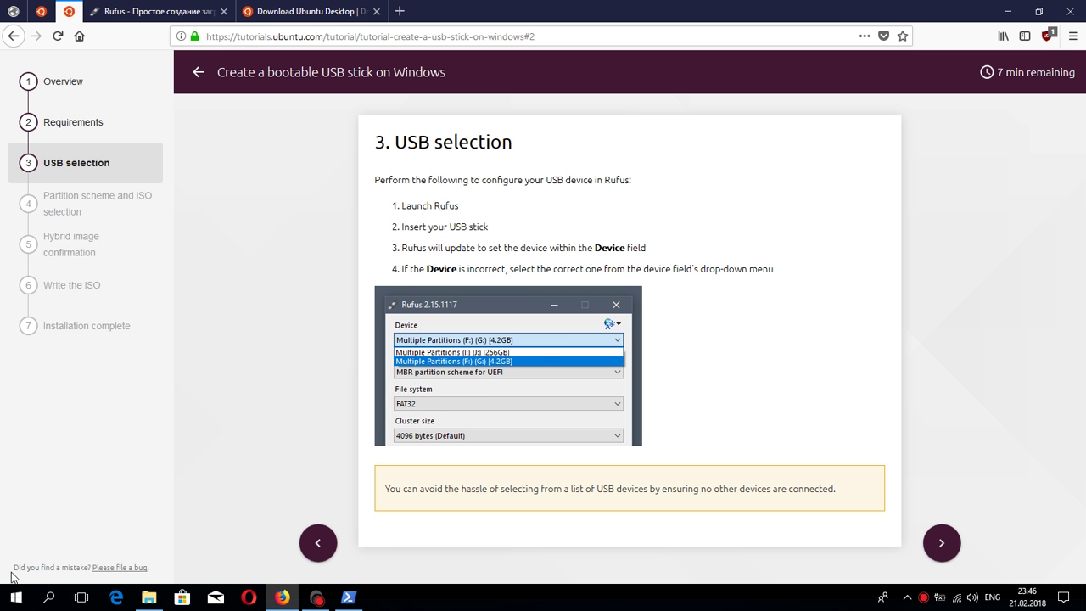
# Launch rufus-2.18 from the Downloads folder and place the Rufus window beside the tutorial text
pyautogui.click(15, 597)
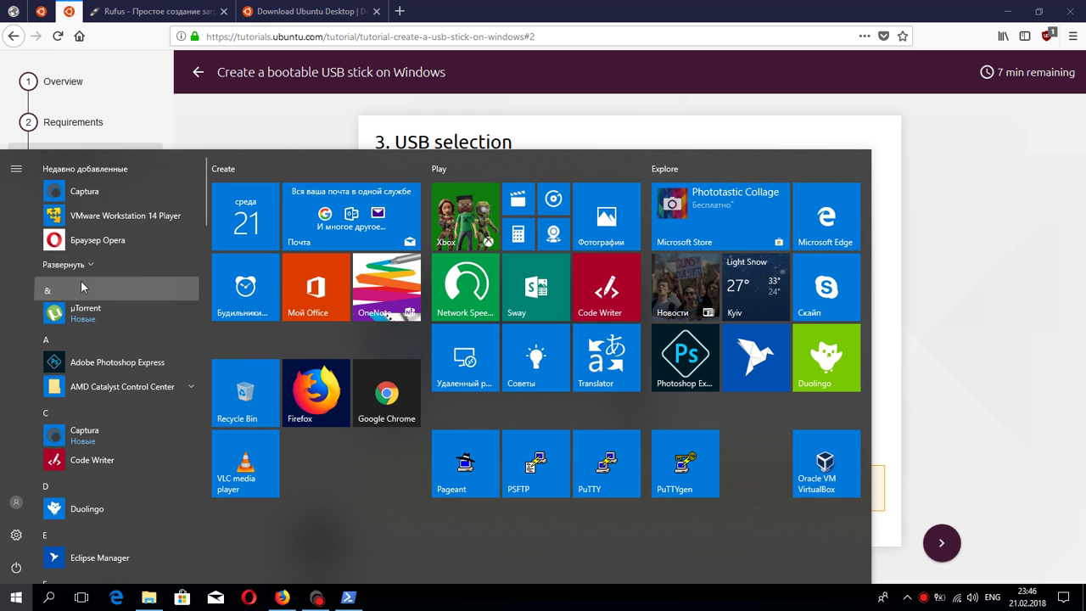
pyautogui.click(82, 284)
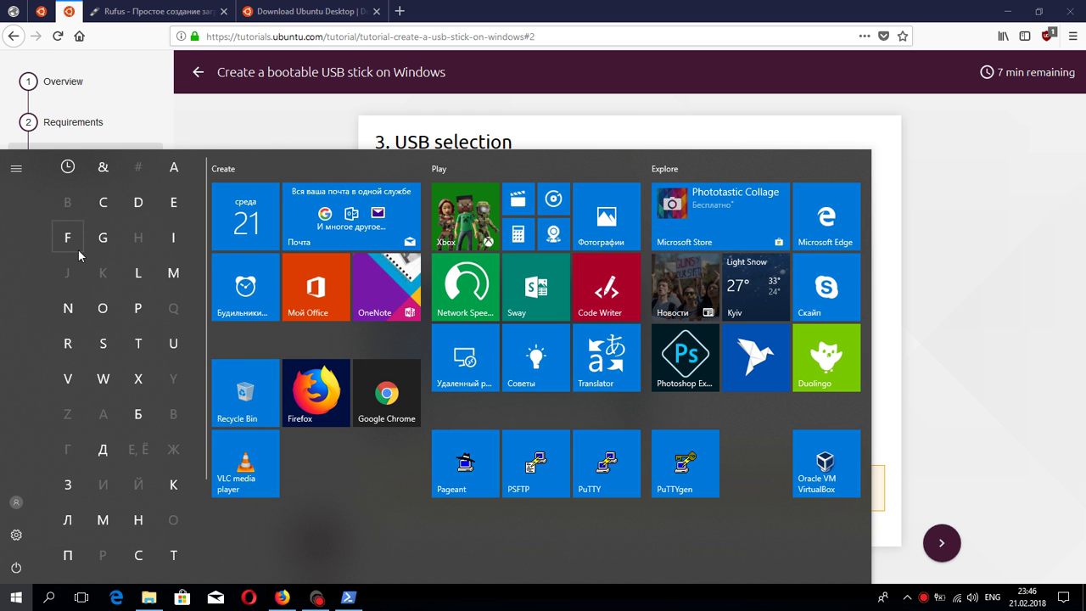
pyautogui.click(146, 598)
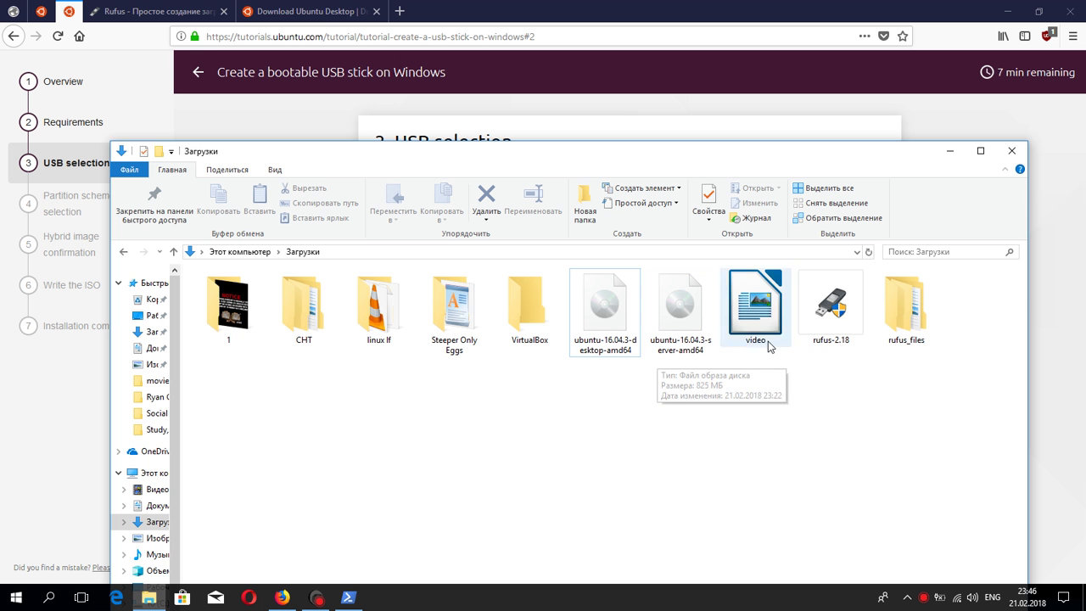
pyautogui.doubleClick(848, 311)
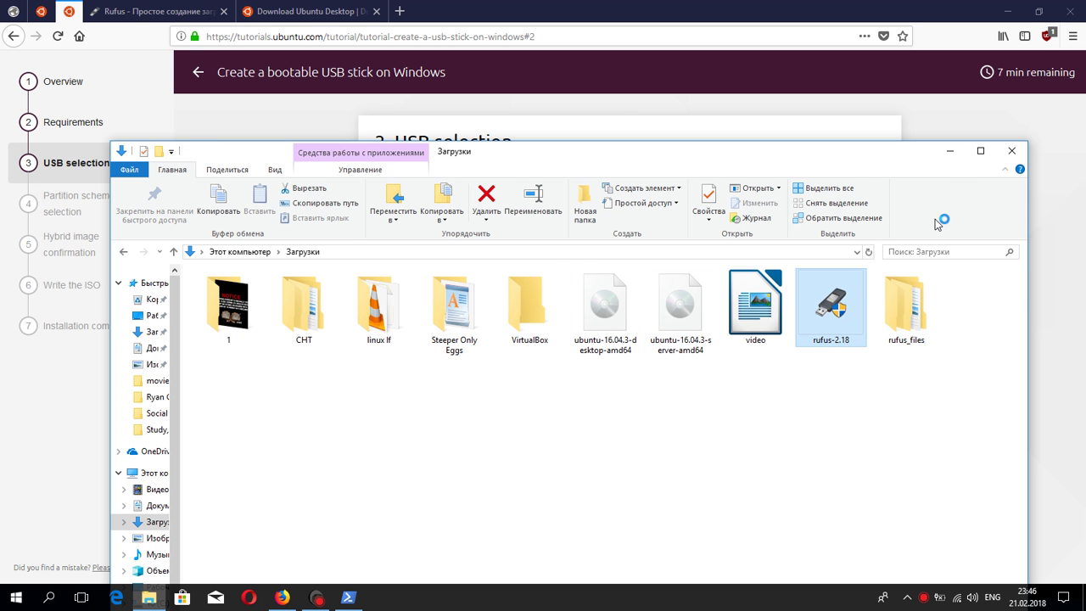
pyautogui.click(944, 159)
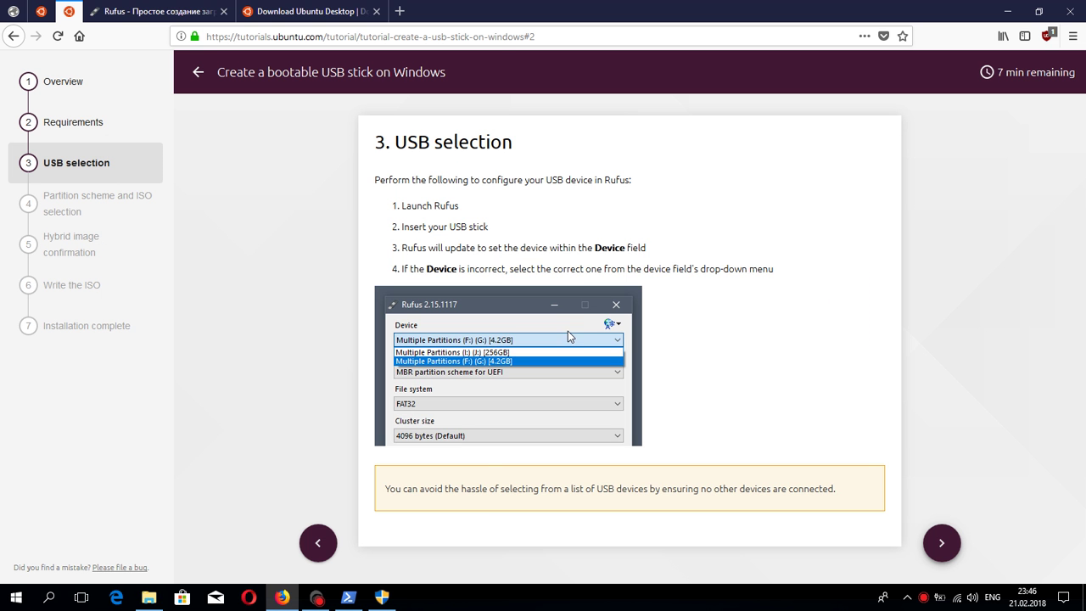
pyautogui.click(397, 594)
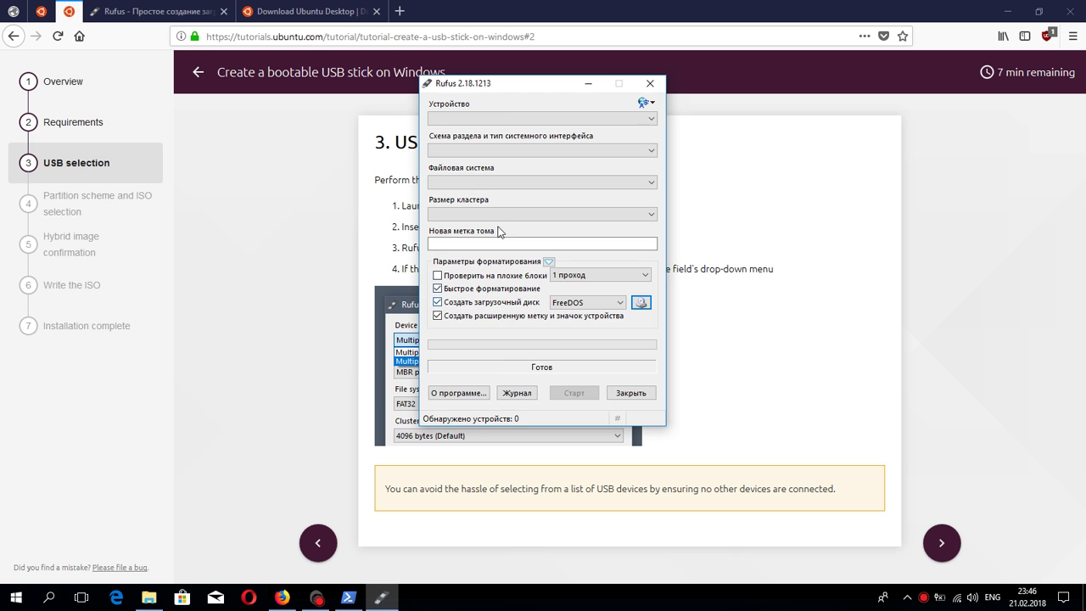
pyautogui.moveTo(500, 83); pyautogui.dragTo(809, 126)
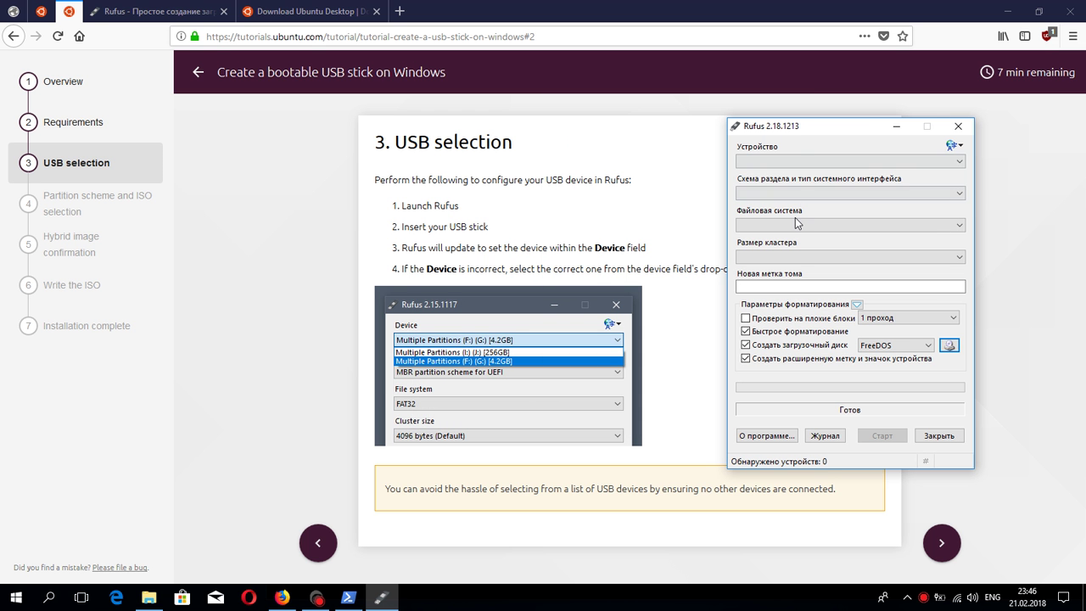
pyautogui.click(806, 160)
pyautogui.click(841, 166)
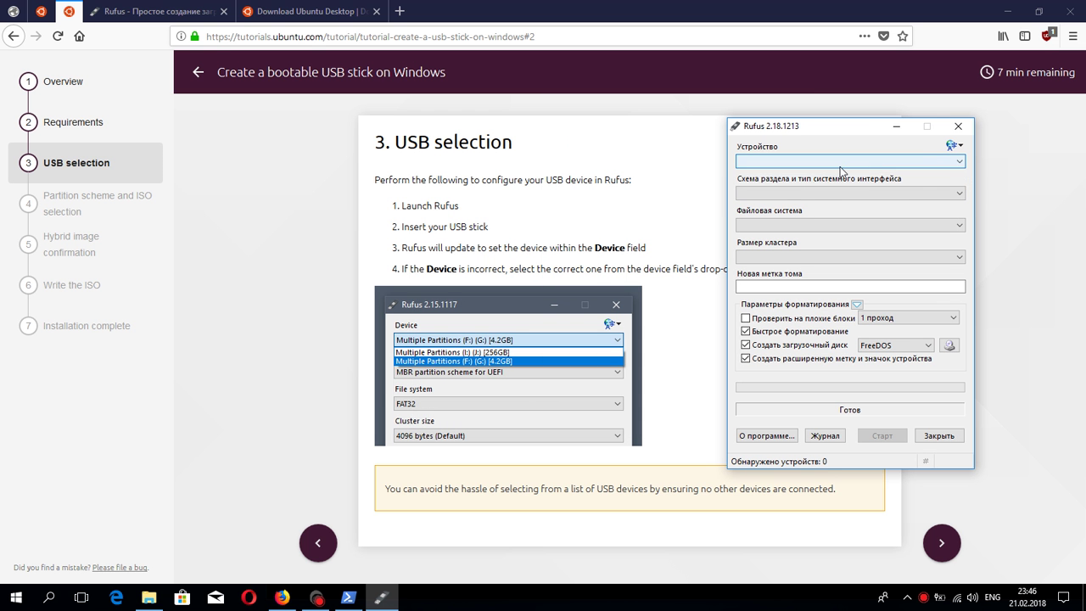
pyautogui.click(954, 147)
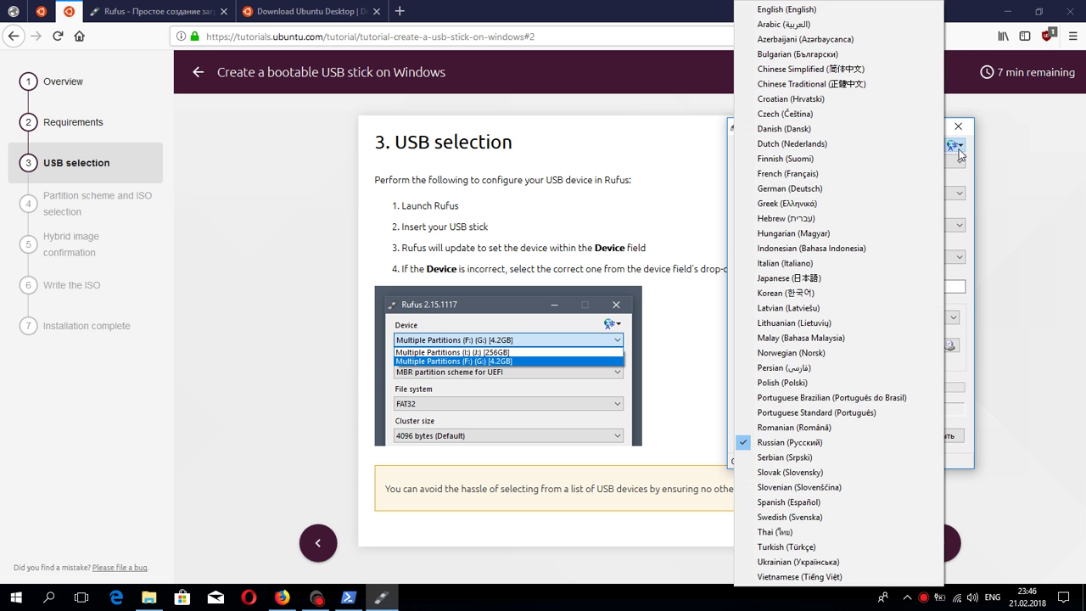
pyautogui.click(962, 156)
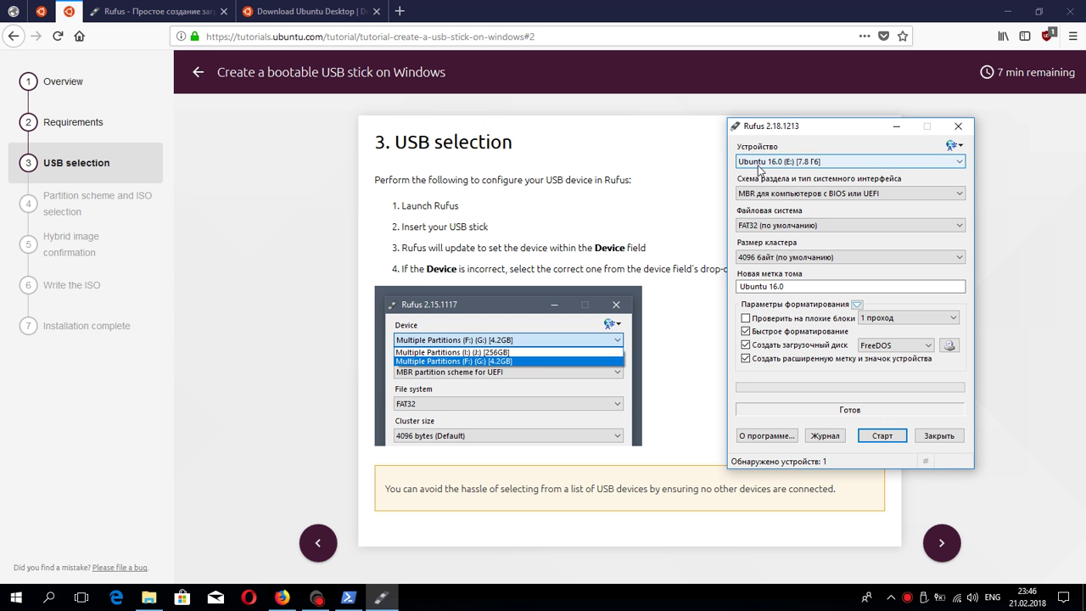
# Choose Ubuntu 16.0 (E:) as the target device, keeping the MBR scheme for BIOS or UEFI computers
pyautogui.click(835, 197)
pyautogui.click(836, 206)
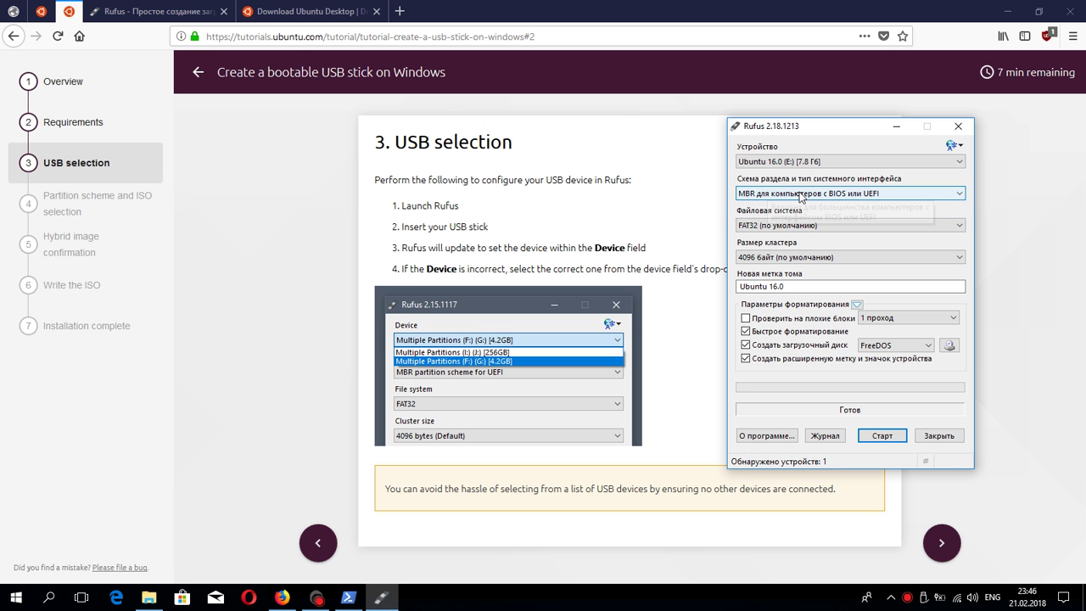
pyautogui.click(760, 161)
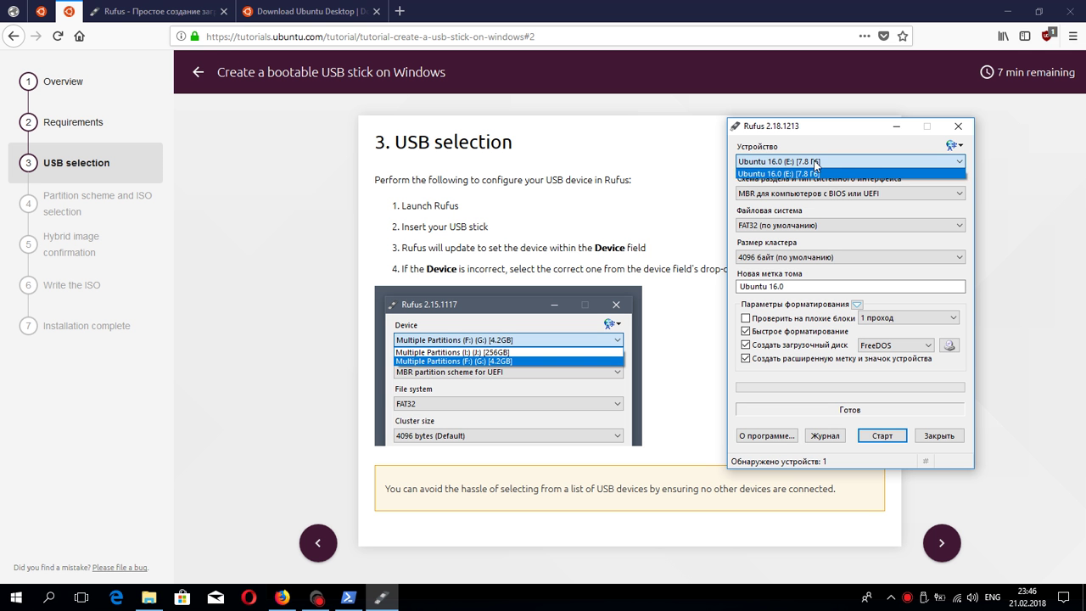
pyautogui.click(874, 171)
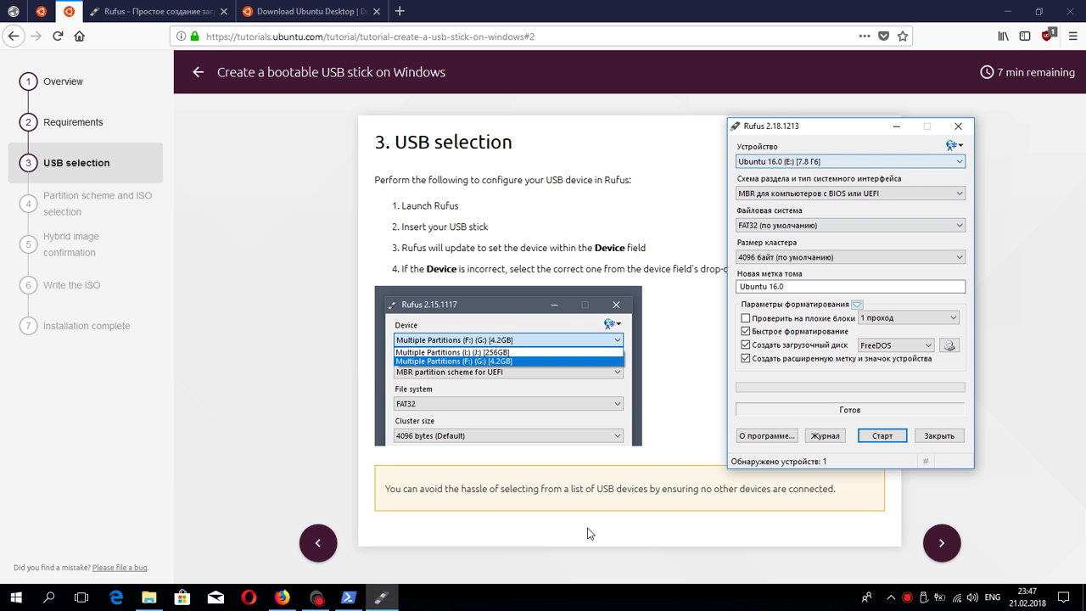
# Consult the tutorial's Partition scheme and ISO selection section and return to Rufus
pyautogui.click(940, 543)
pyautogui.scroll(-2, 941, 509)
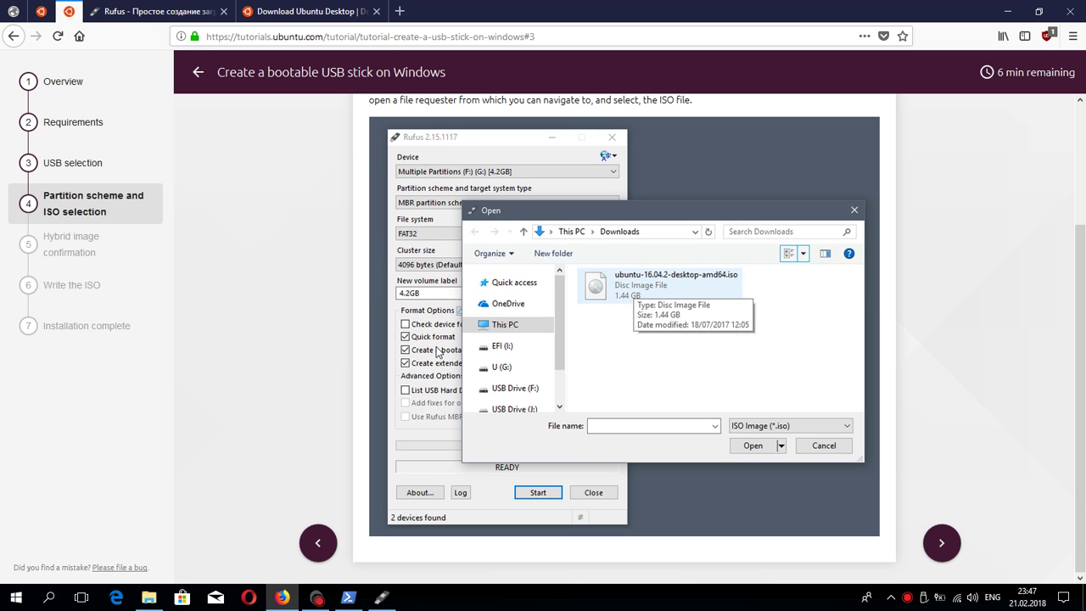
pyautogui.click(384, 600)
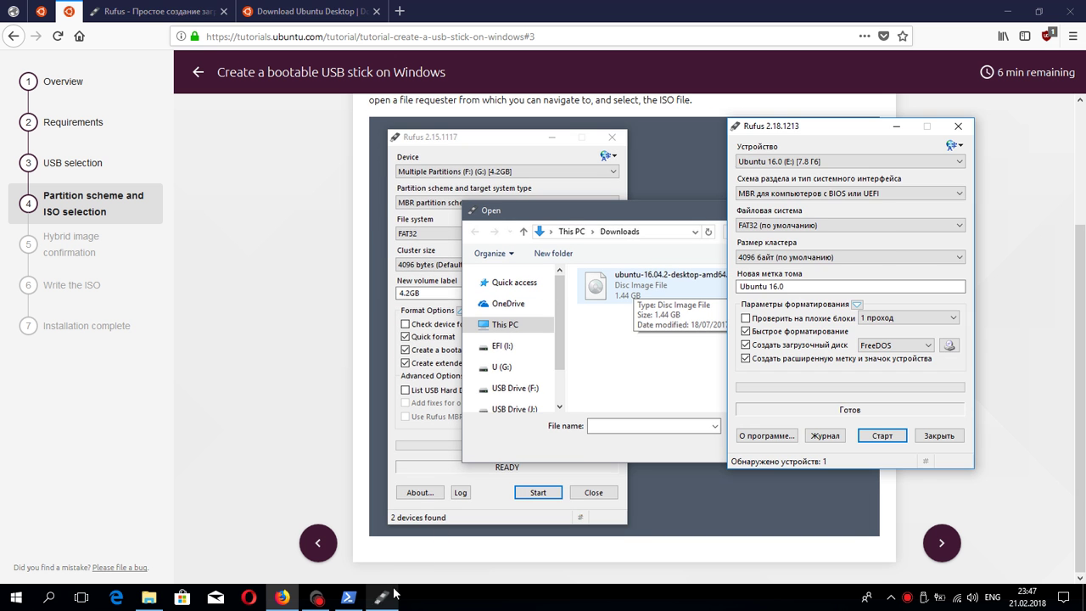
# Review the partition scheme options and keep the defaults of FAT32 file system and 4096-byte cluster size
pyautogui.click(795, 193)
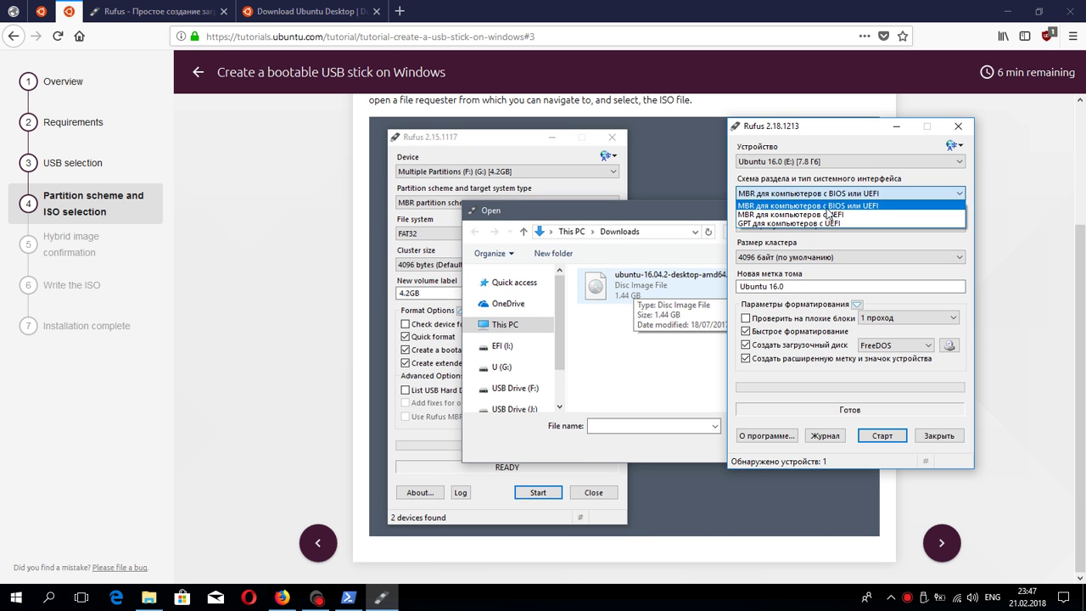
pyautogui.click(811, 228)
pyautogui.click(810, 229)
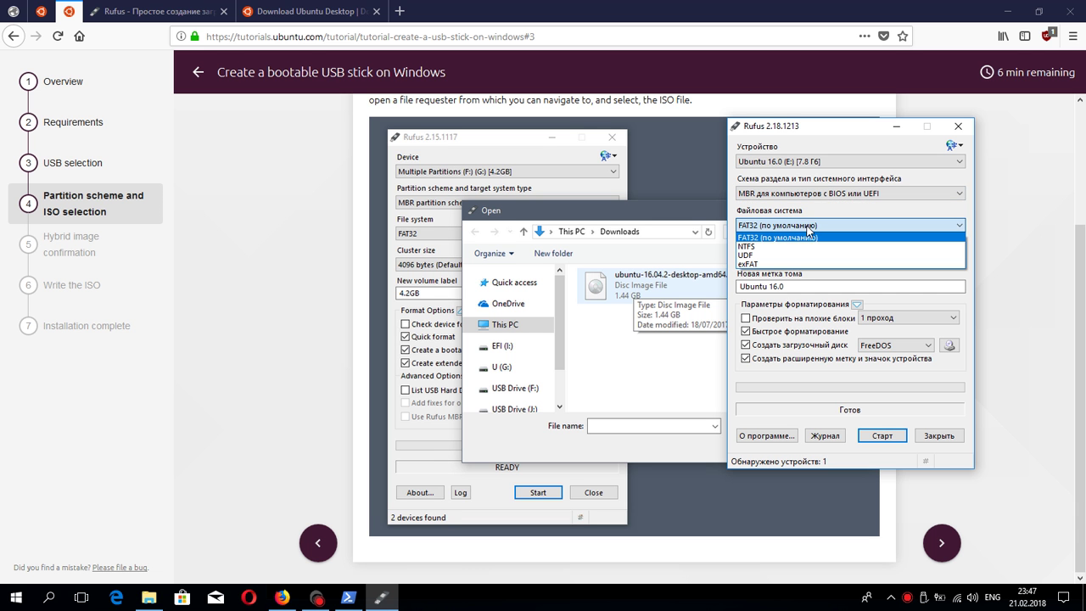
pyautogui.click(803, 240)
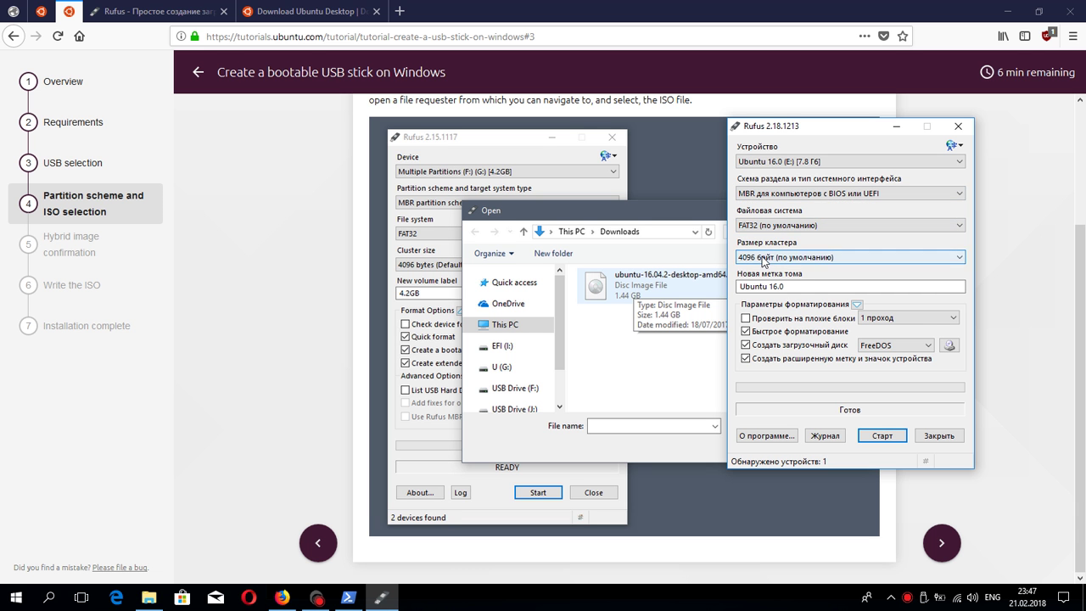
pyautogui.click(802, 229)
pyautogui.click(800, 227)
pyautogui.click(793, 258)
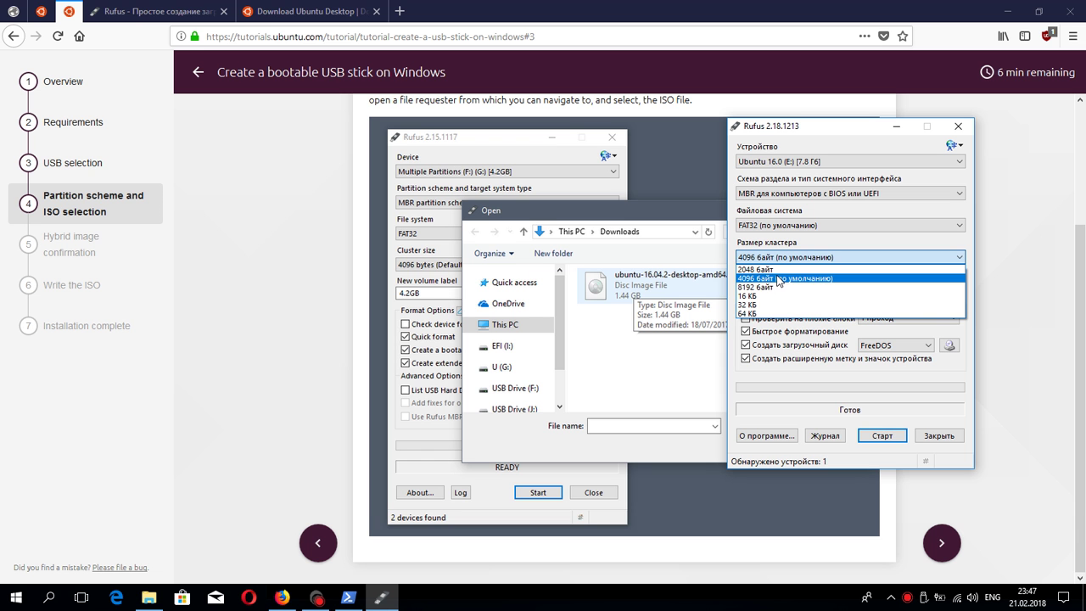
pyautogui.click(779, 278)
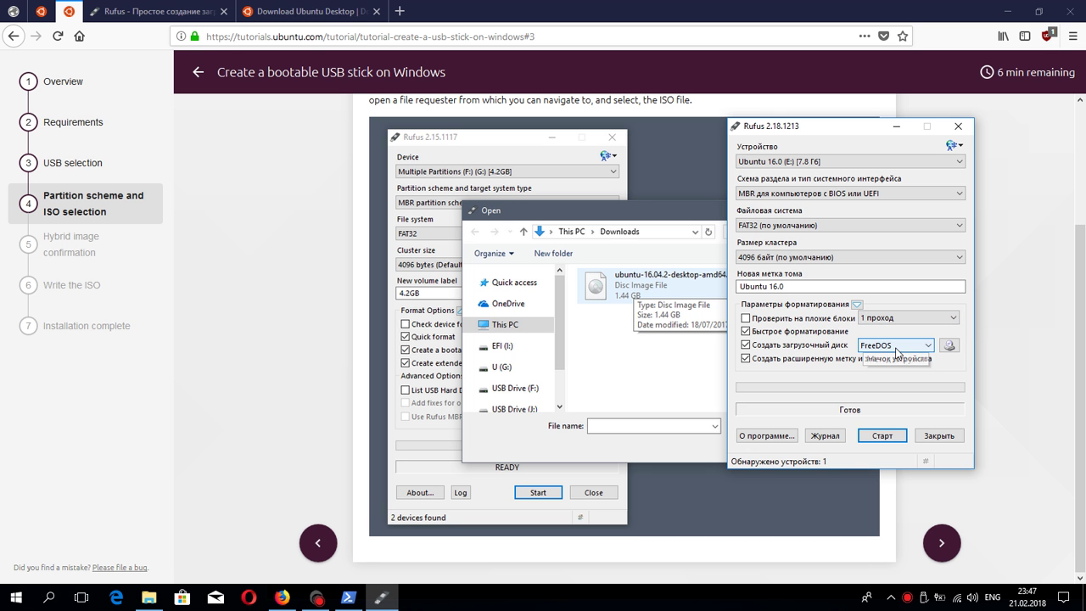
# Load the ubuntu-16.04.3-desktop-amd64 ISO from the Downloads folder as the boot image
pyautogui.click(949, 346)
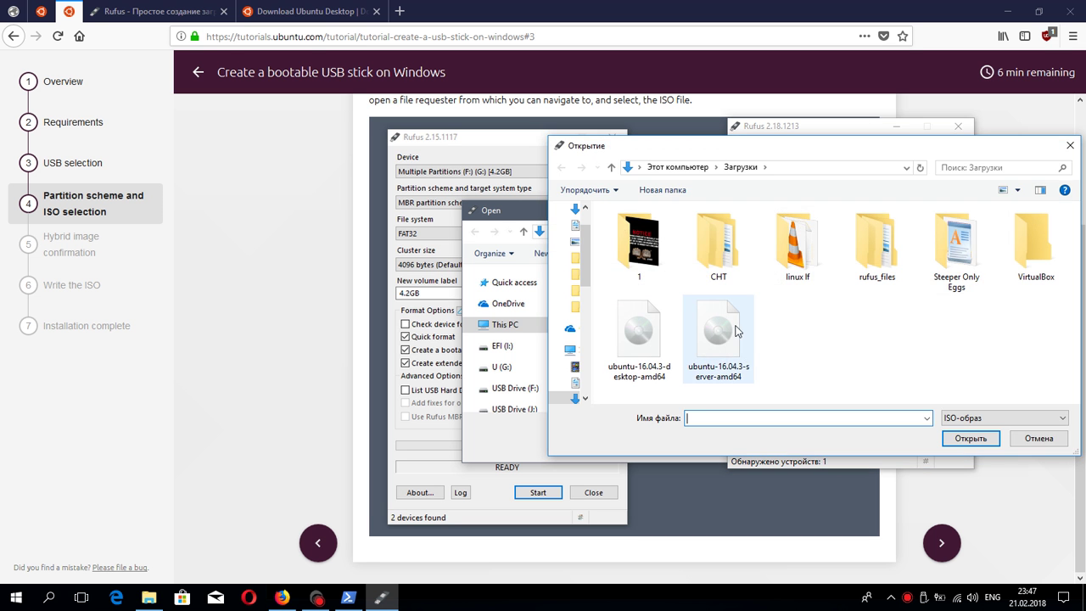
pyautogui.doubleClick(650, 354)
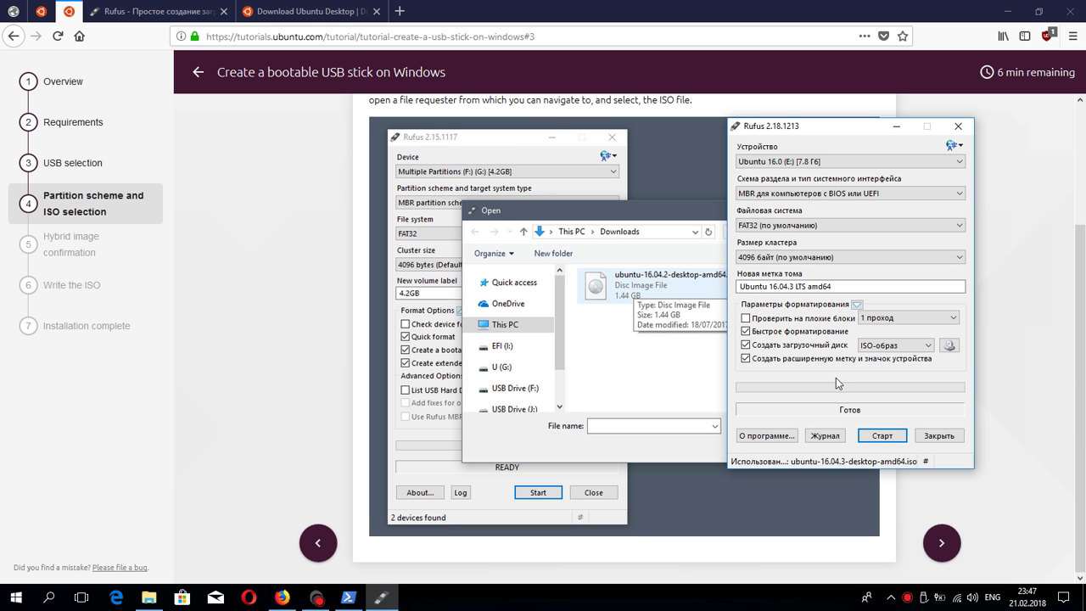
# Advance the tutorial to Hybrid image confirmation and start writing the USB stick in the recommended ISO image mode, accepting the data erasure
pyautogui.click(941, 543)
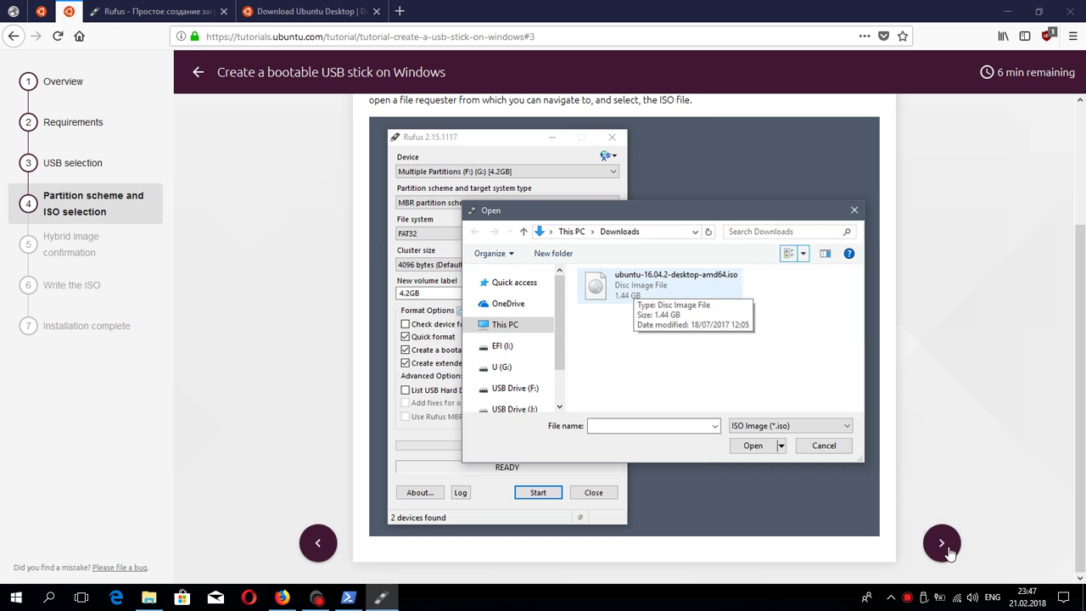
pyautogui.click(381, 597)
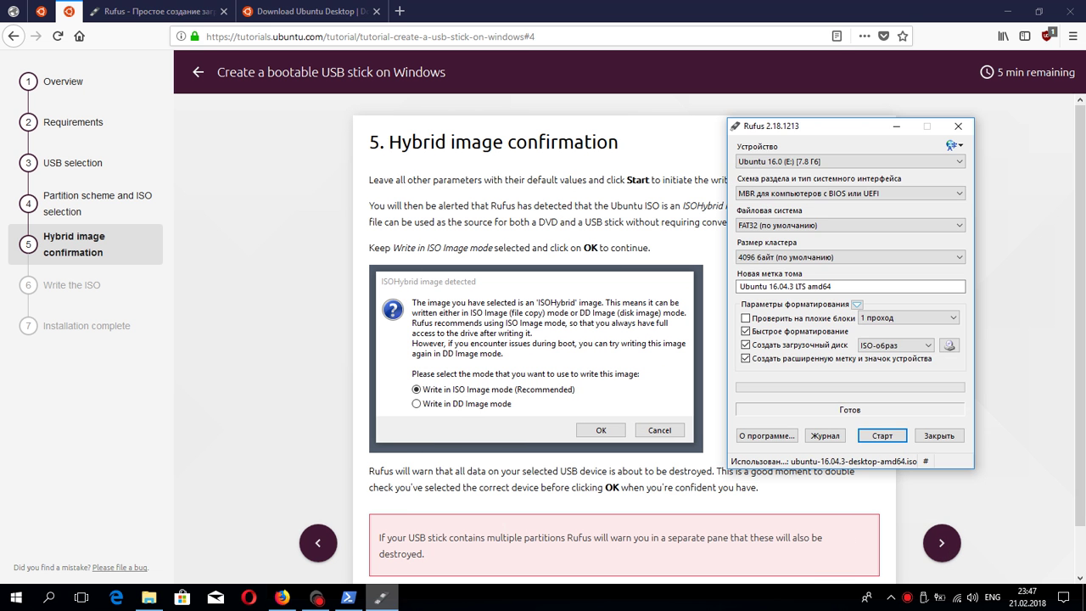
pyautogui.click(883, 435)
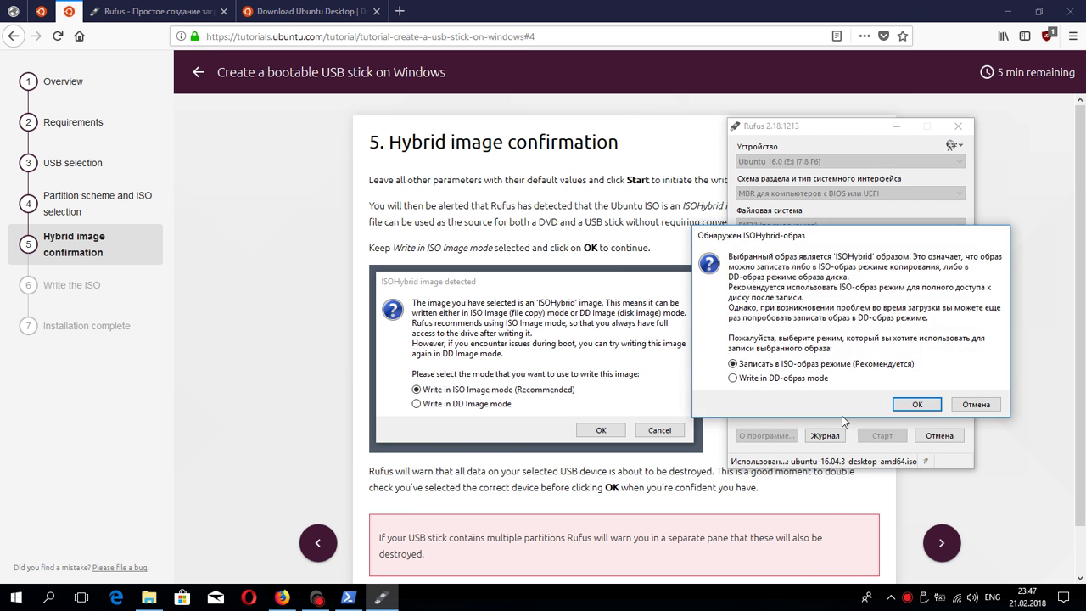
pyautogui.click(904, 404)
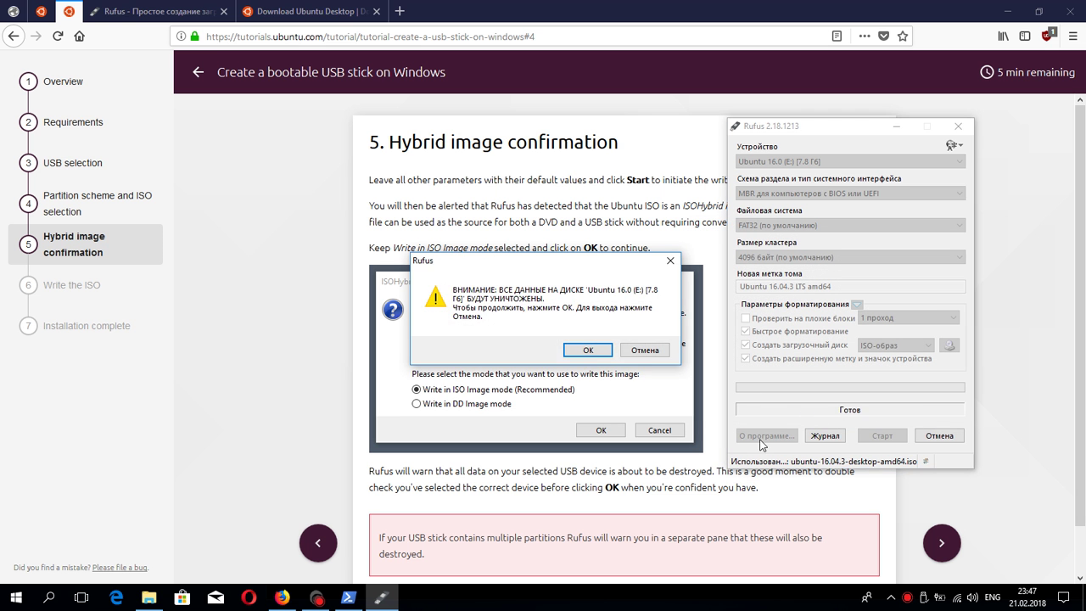
pyautogui.click(599, 355)
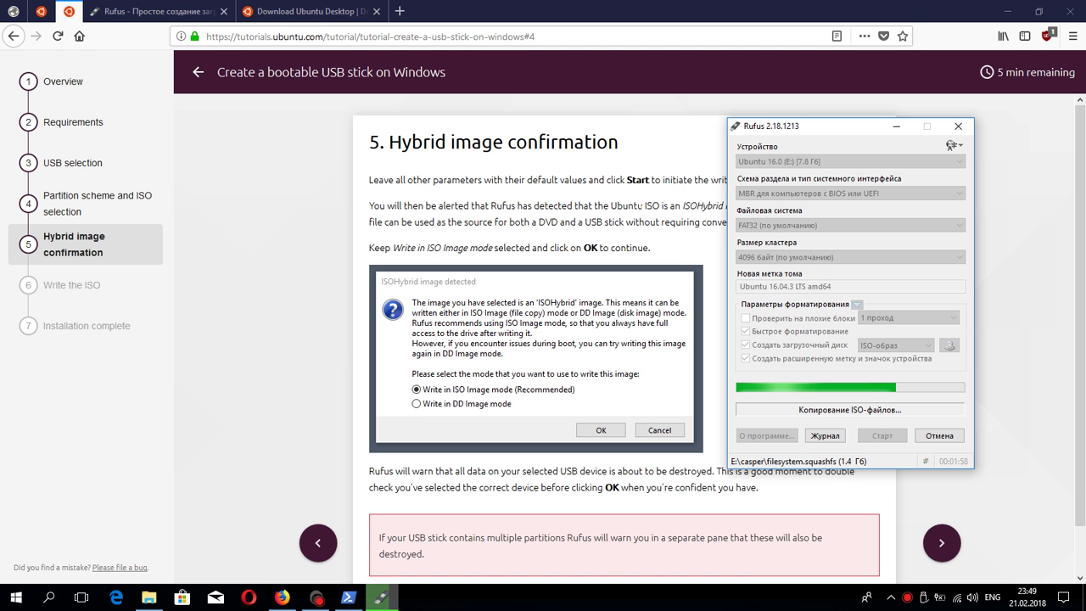
# Read through the tutorial's Write the ISO and Installation complete sections and return to its Overview
pyautogui.click(941, 544)
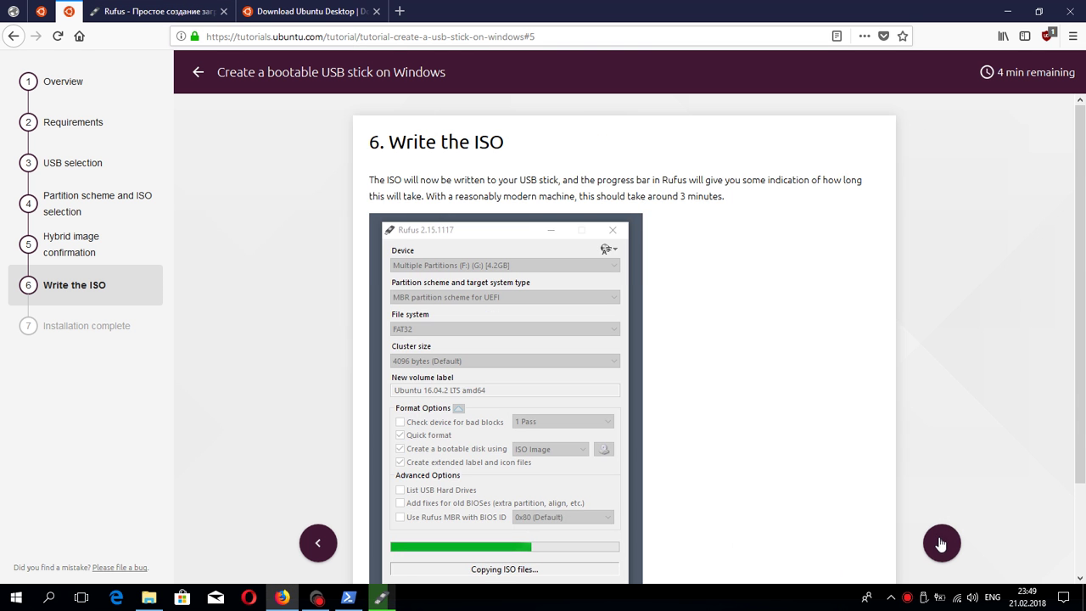
pyautogui.scroll(-2, 455, 286)
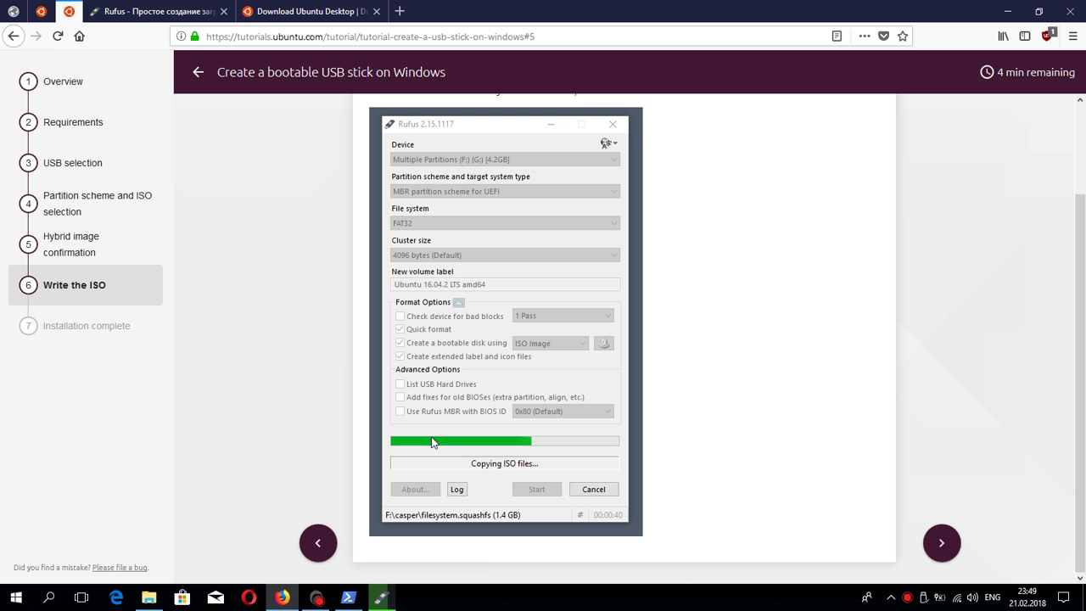
pyautogui.click(953, 550)
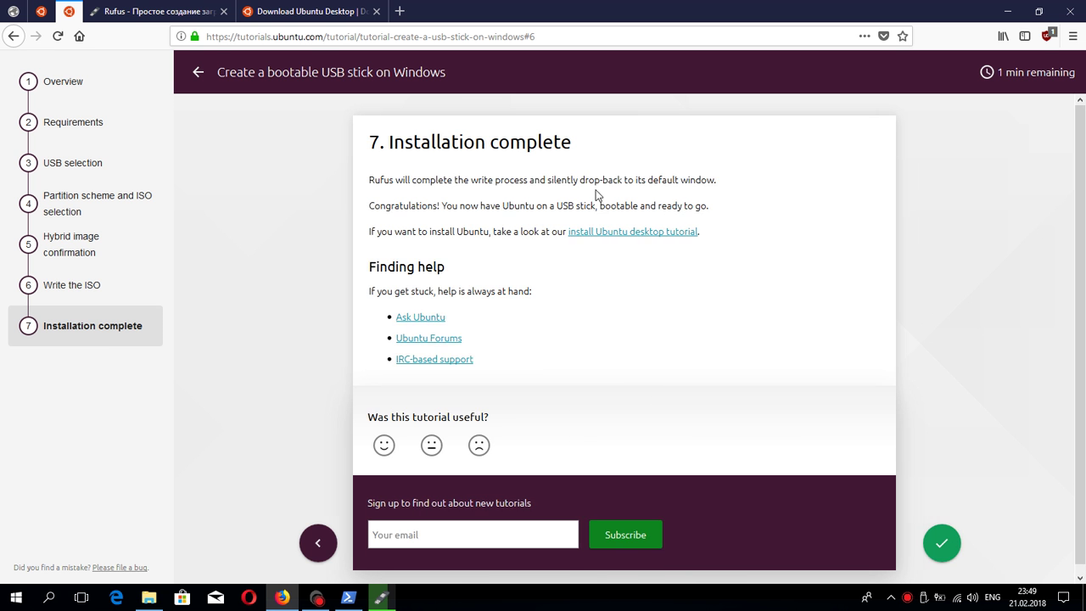
pyautogui.click(61, 81)
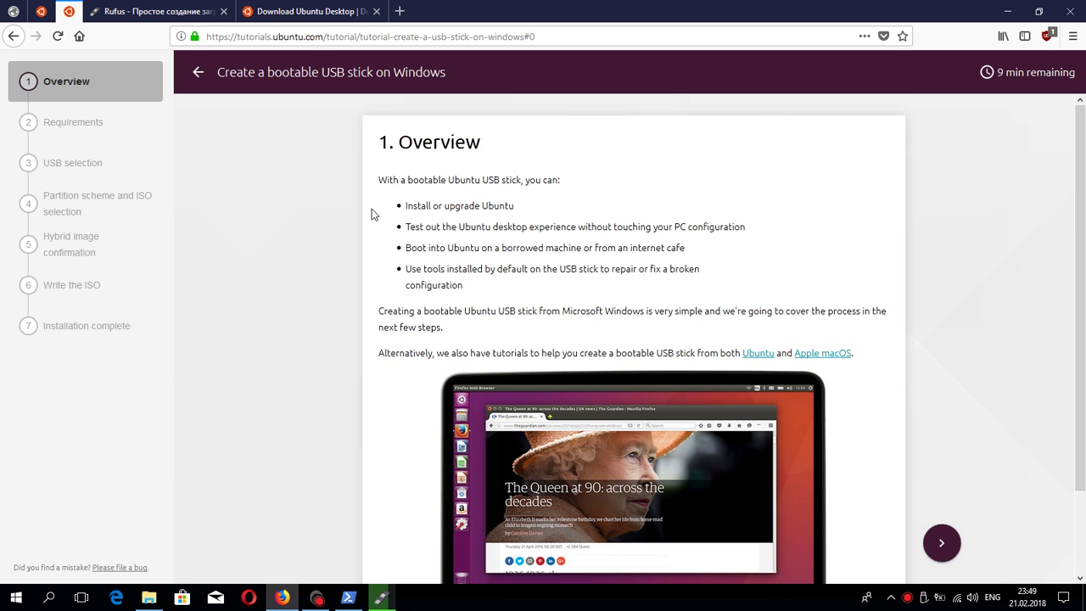
# Open the Rufus log during the copy and arrange the log window next to the main window
pyautogui.click(381, 591)
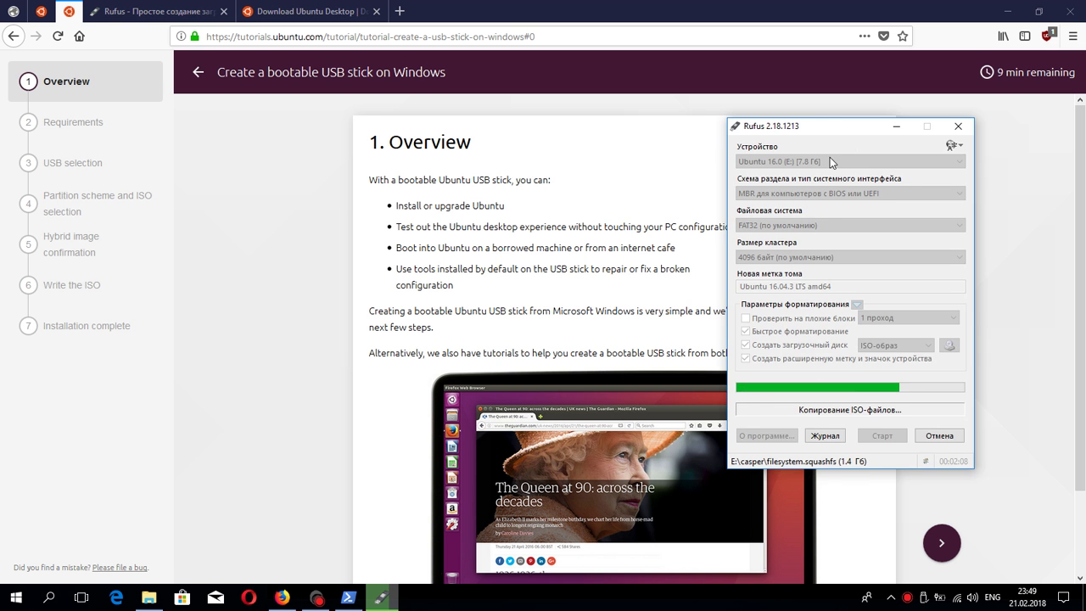
pyautogui.moveTo(866, 123); pyautogui.dragTo(622, 110)
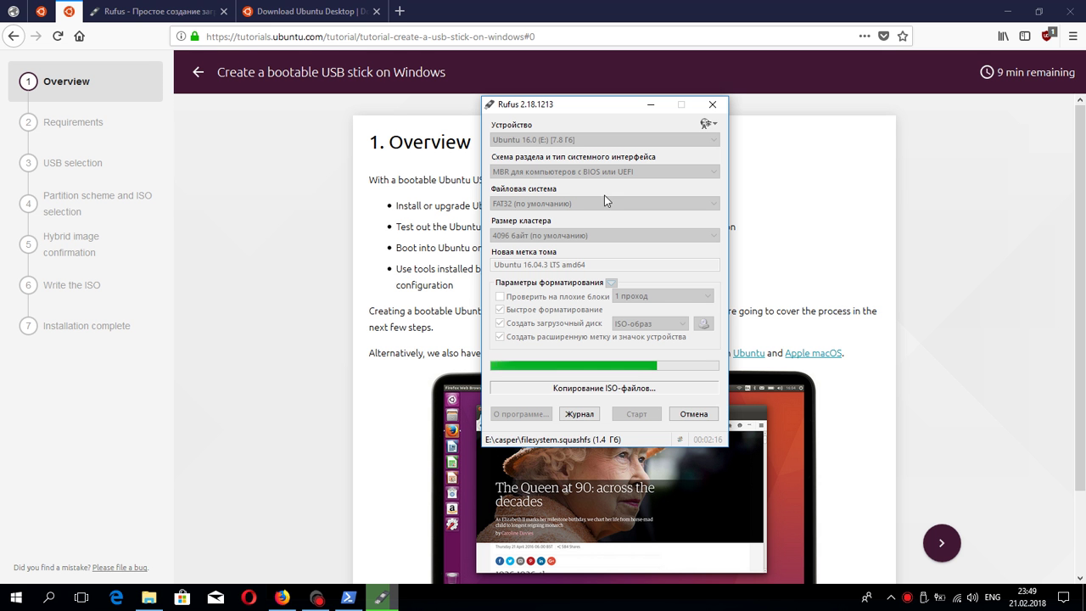
pyautogui.click(580, 414)
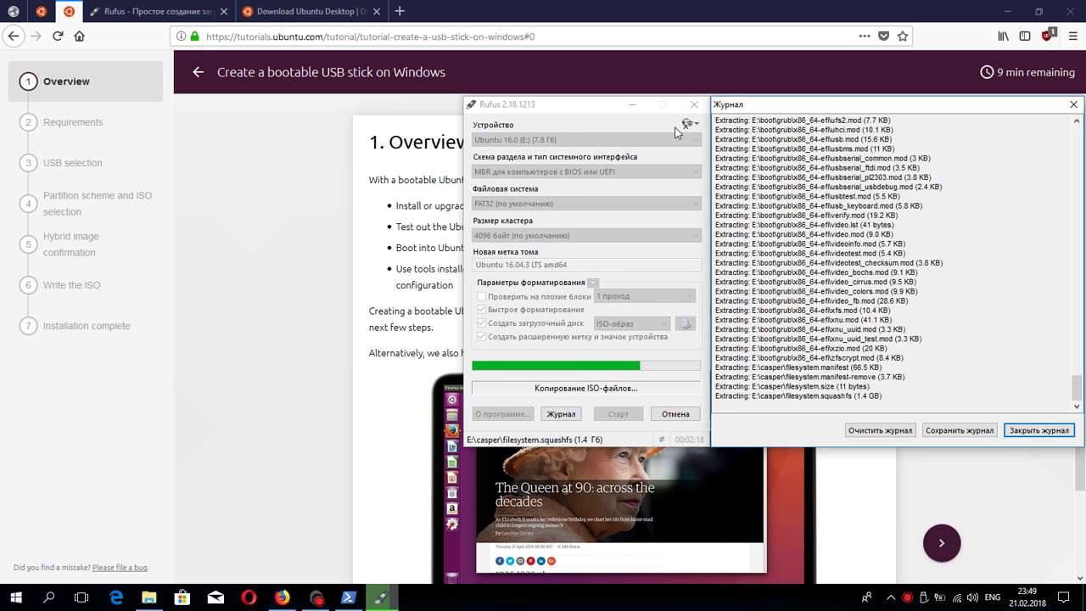
pyautogui.moveTo(606, 109); pyautogui.dragTo(357, 110)
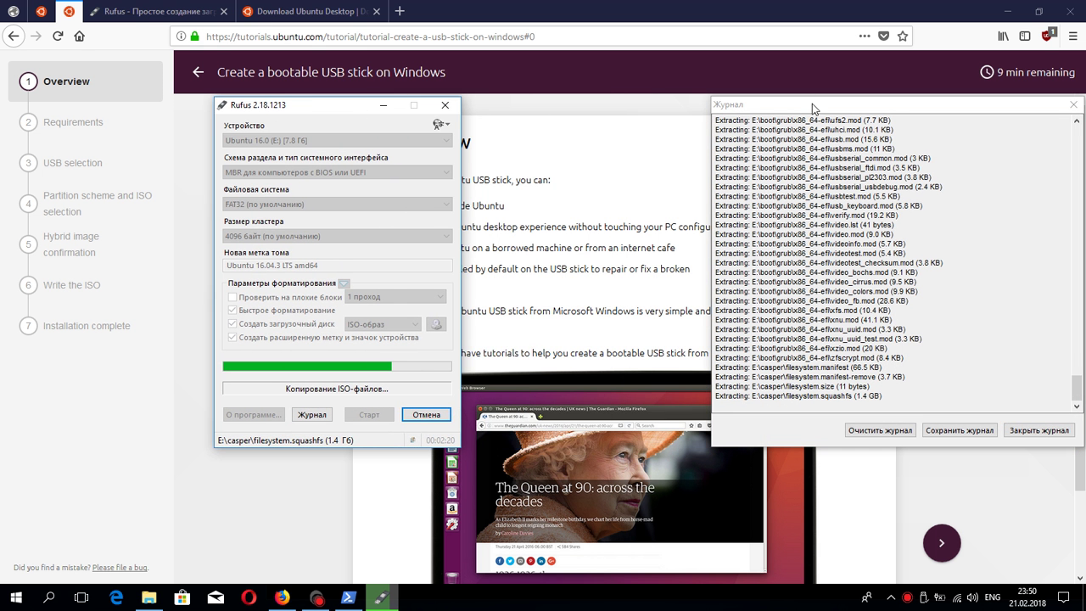
pyautogui.moveTo(813, 104); pyautogui.dragTo(586, 110)
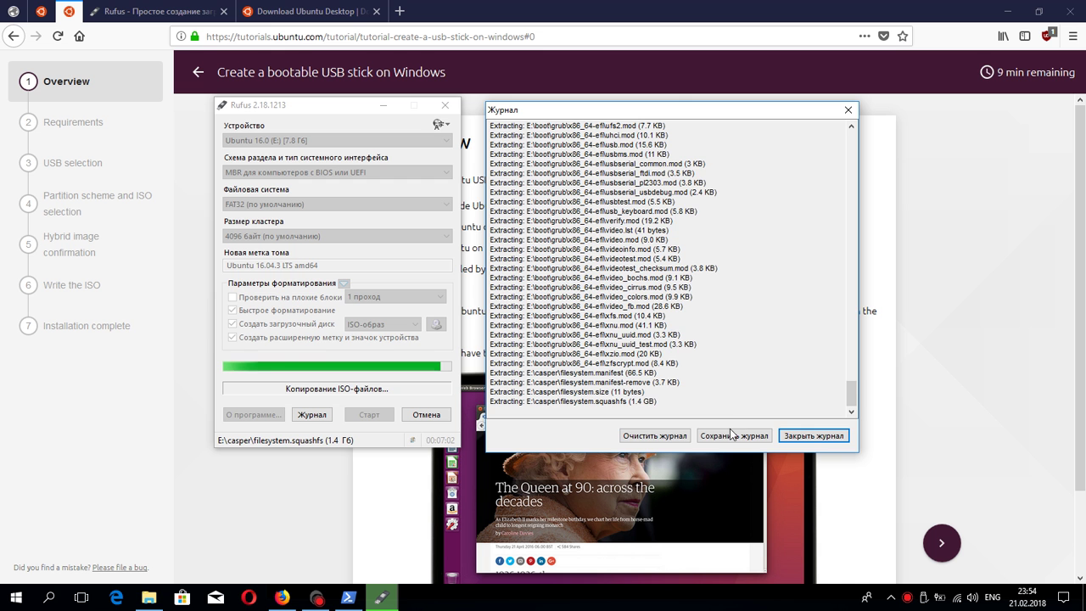
# Clear the Rufus log, close its window and reopen it
pyautogui.click(643, 441)
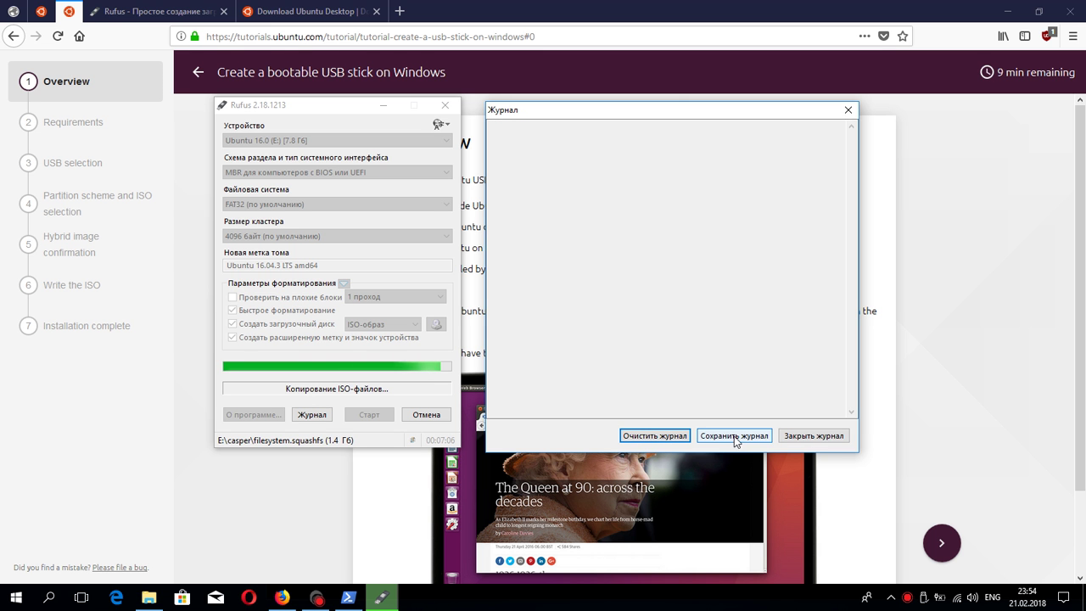
pyautogui.click(813, 436)
pyautogui.click(308, 418)
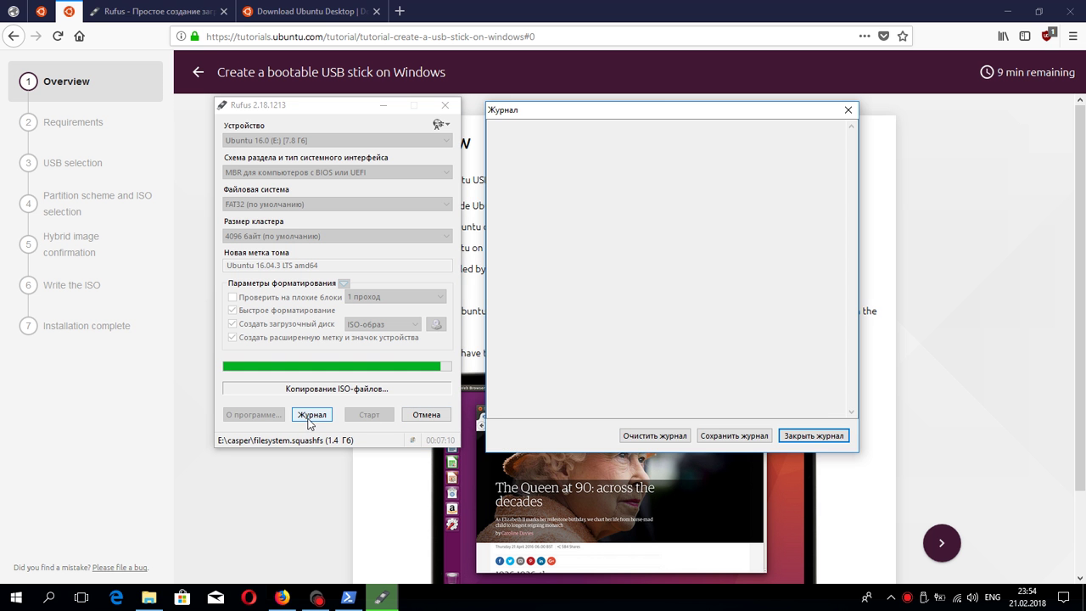